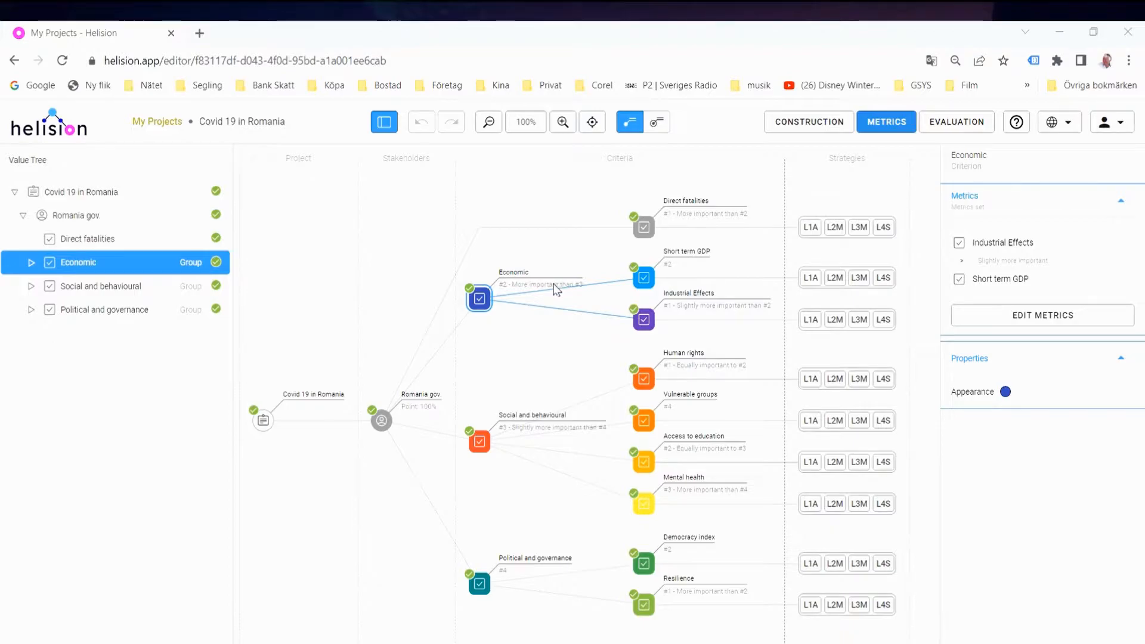
# Step: Switch to evaluation and examine the Romania gov. analysis chart segments, comparison chart and conclusion in a temporarily widened results pane
pyautogui.click(960, 122)
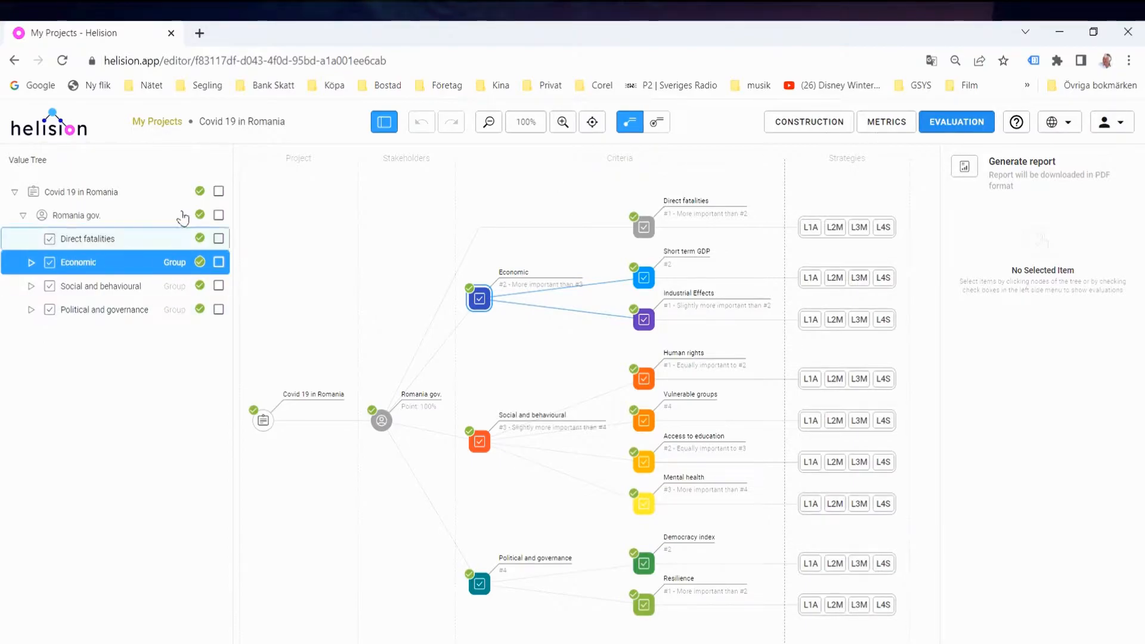
pyautogui.click(219, 216)
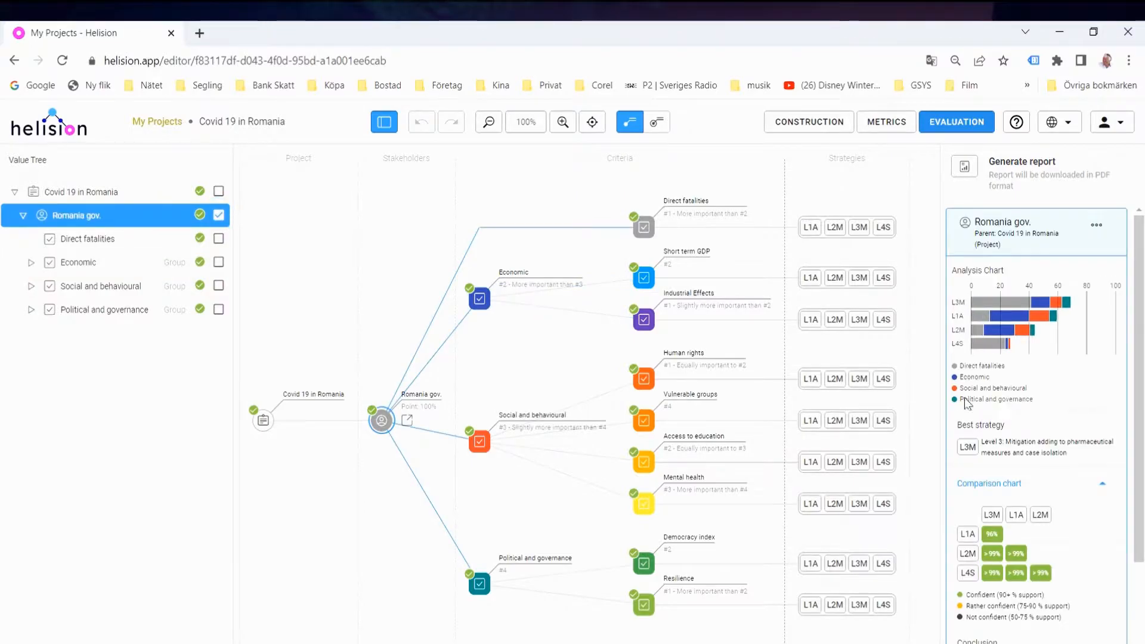
pyautogui.moveTo(940, 391); pyautogui.dragTo(665, 390)
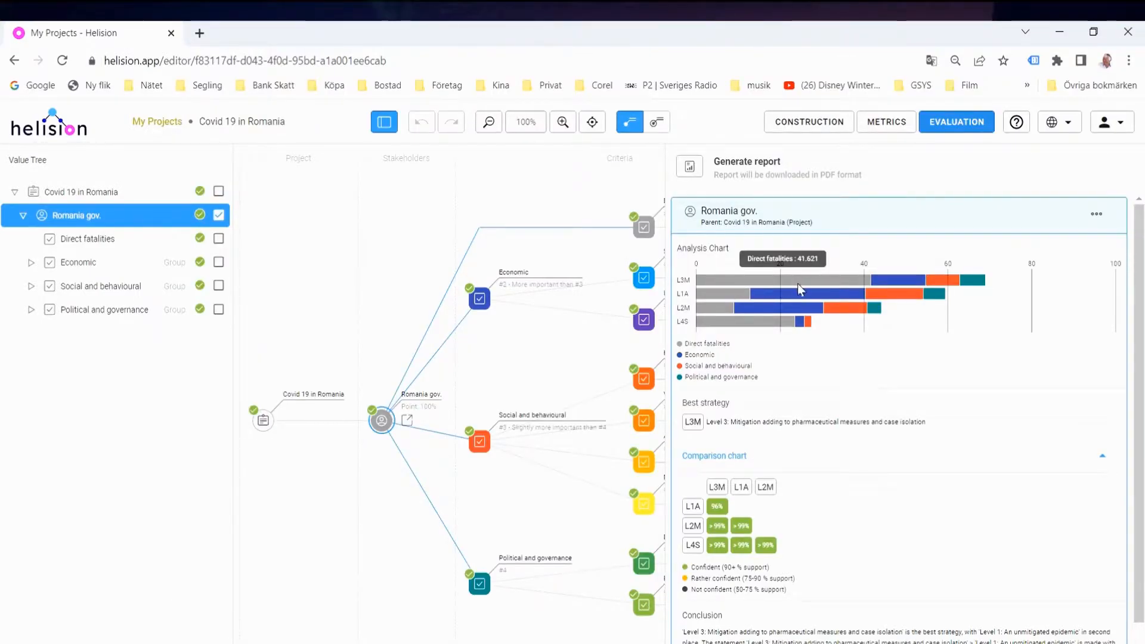
pyautogui.moveTo(881, 281)
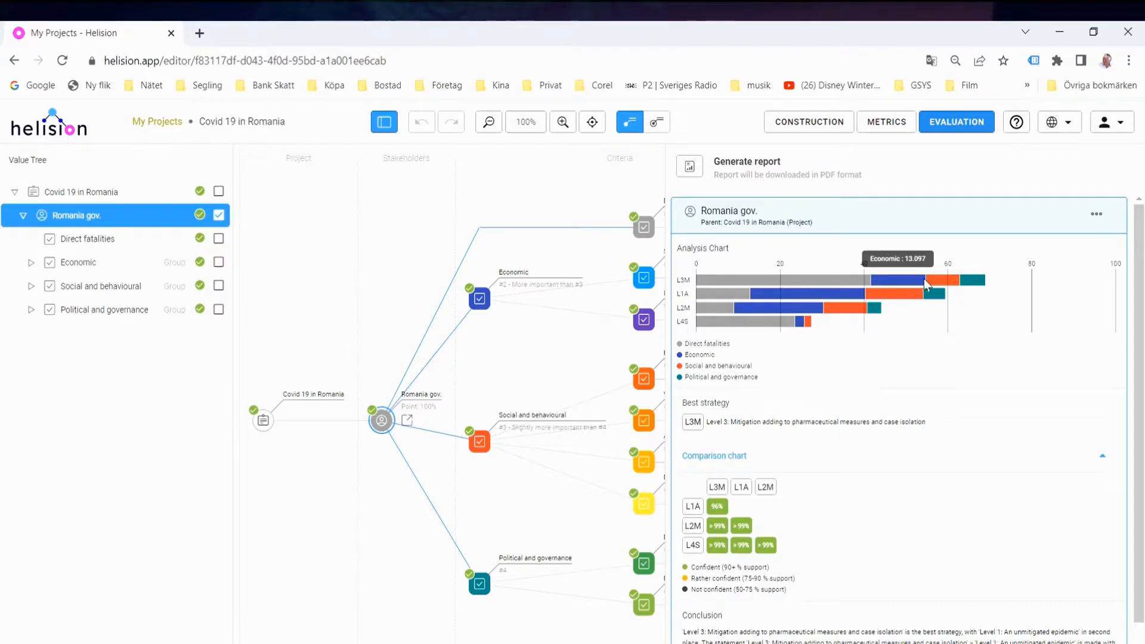
pyautogui.moveTo(948, 284)
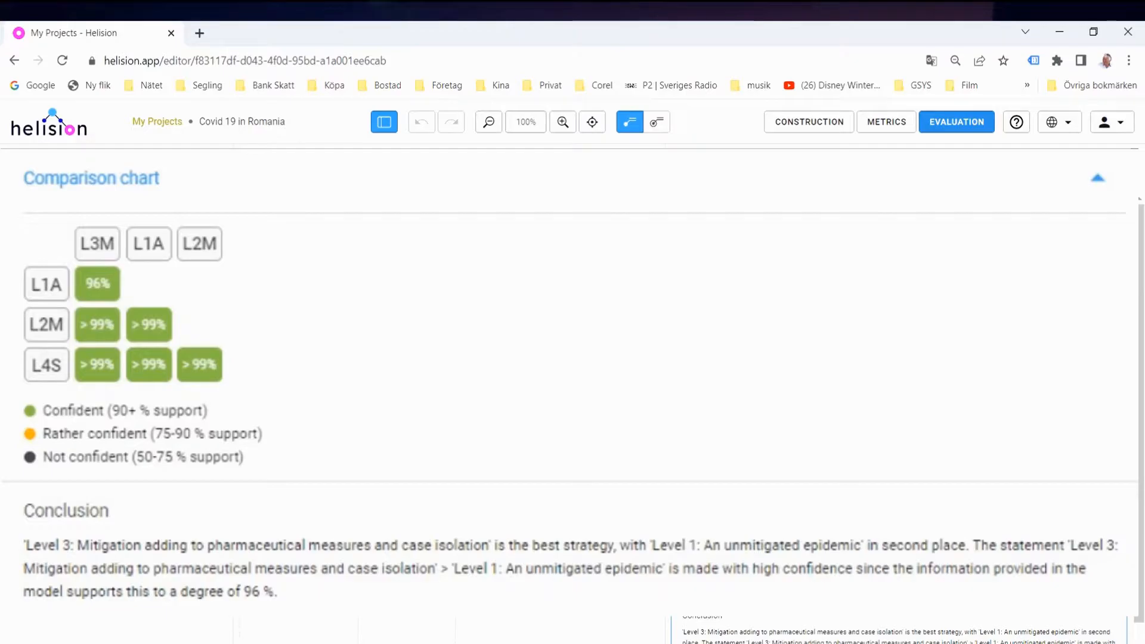
pyautogui.scroll(-1, 894, 632)
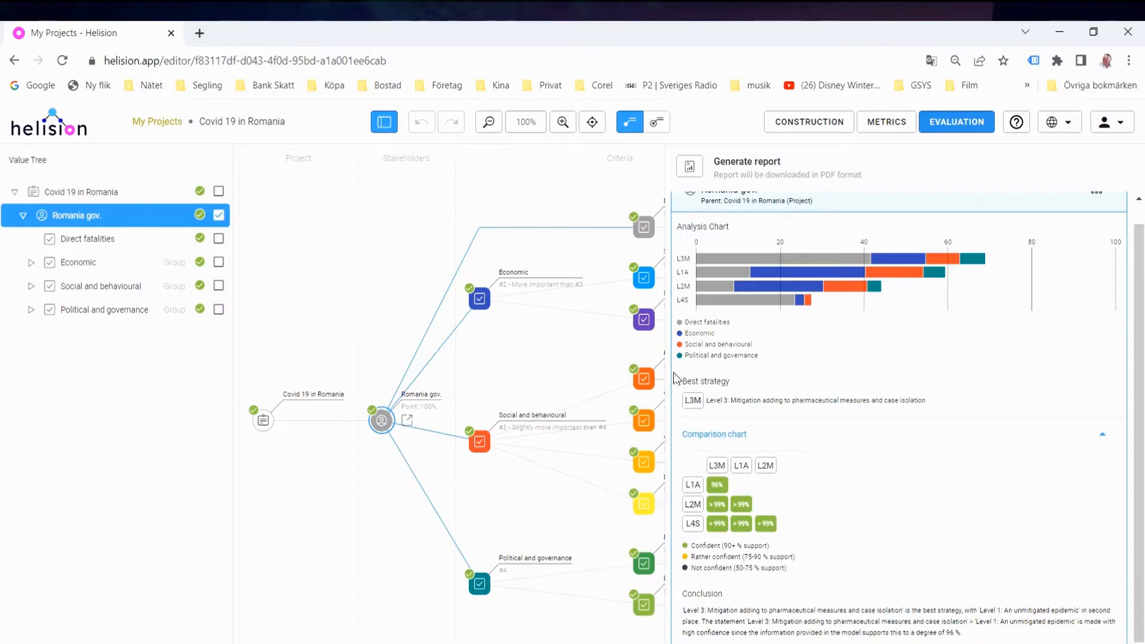
pyautogui.moveTo(670, 388); pyautogui.dragTo(938, 350)
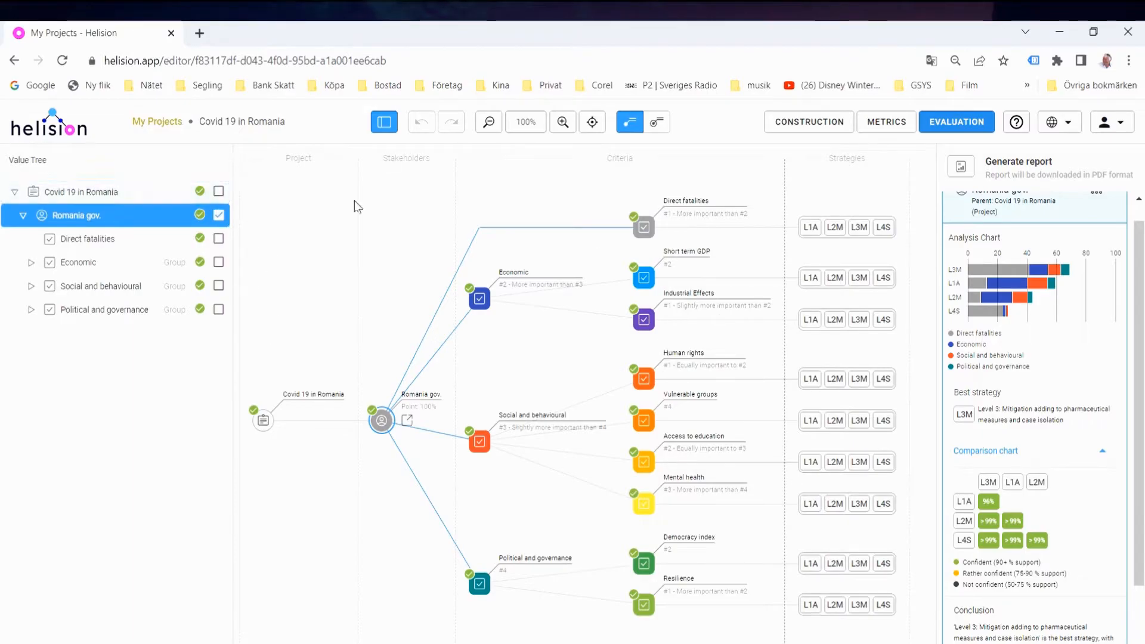
# Step: Replace the Romania gov. evaluation with Direct fatalities, Economic, Social and behavioural, and Political and governance, displayed side by side in a wider pane
pyautogui.click(219, 215)
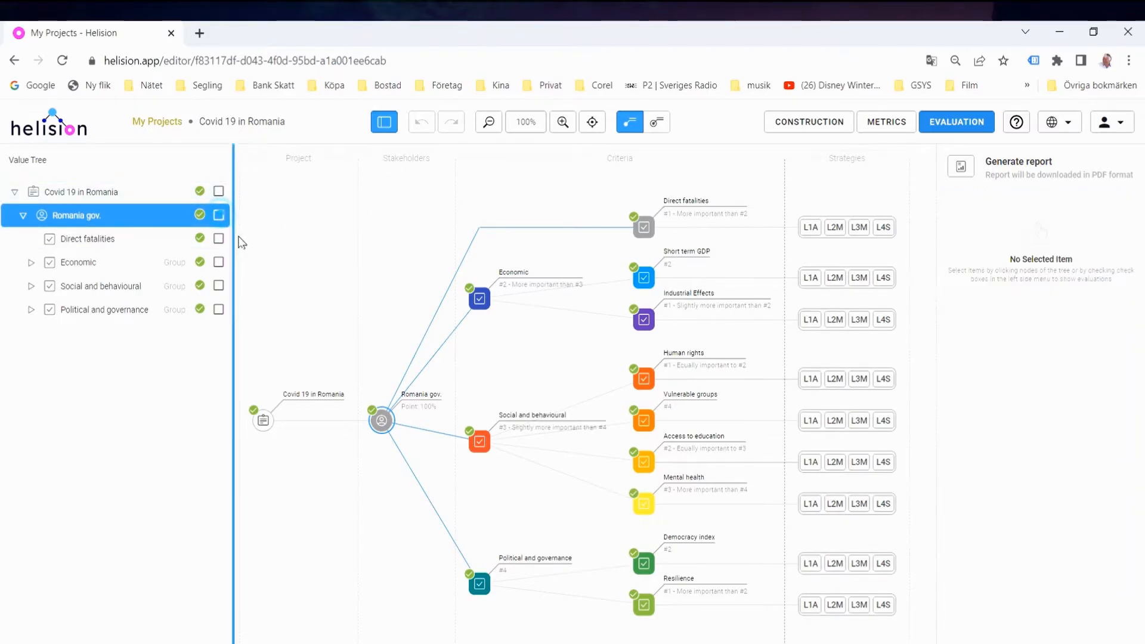
pyautogui.click(219, 239)
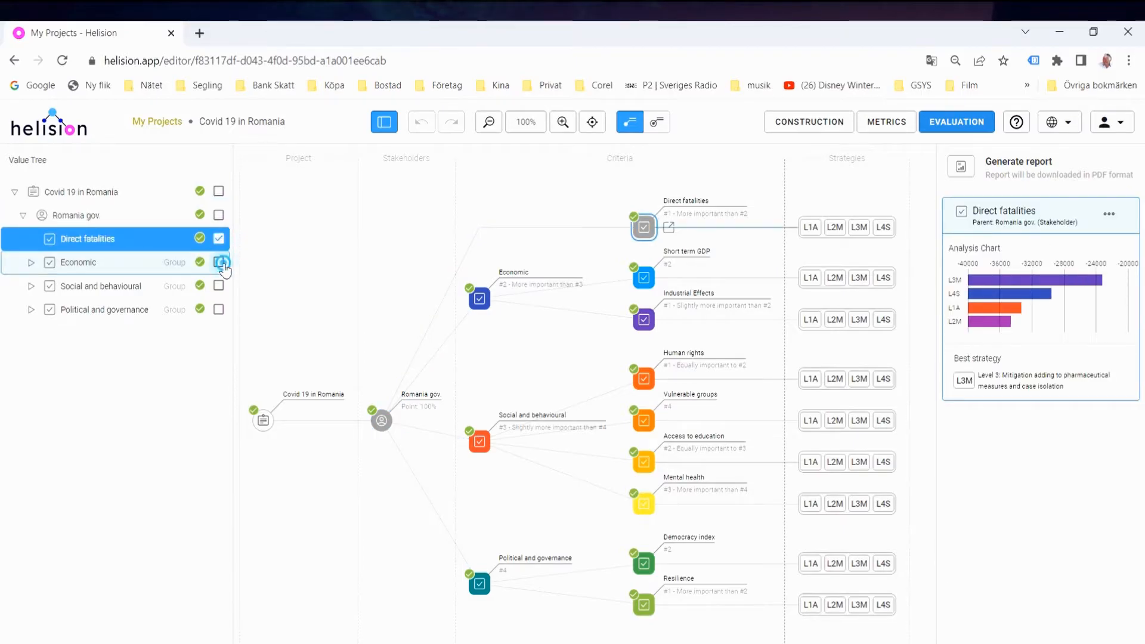
pyautogui.click(219, 262)
pyautogui.click(219, 286)
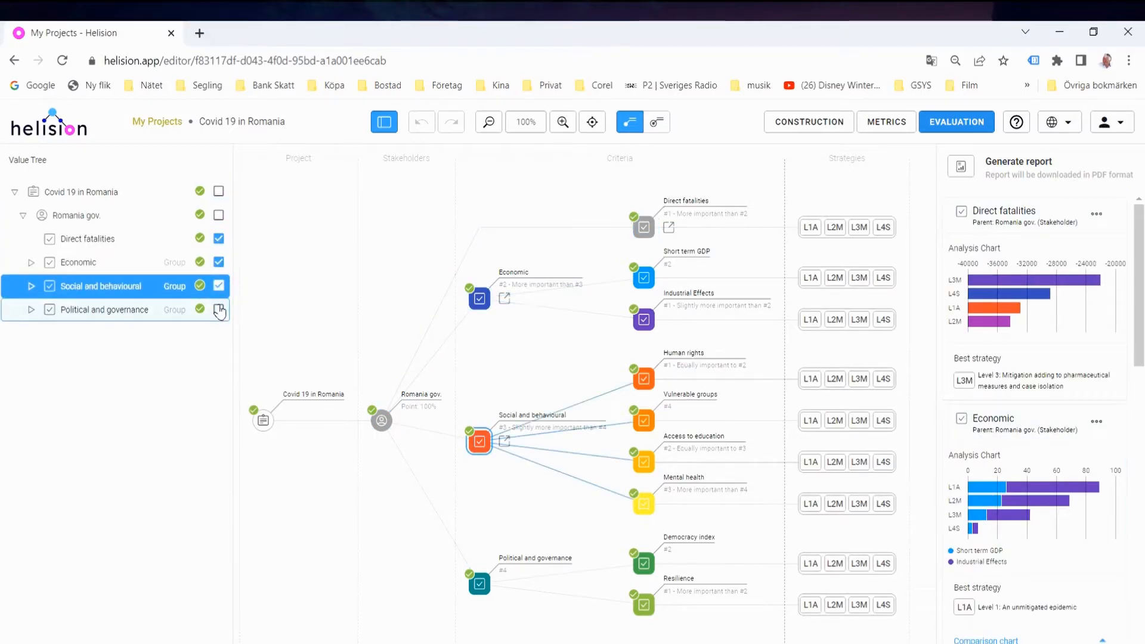
pyautogui.click(219, 309)
pyautogui.moveTo(936, 341); pyautogui.dragTo(684, 397)
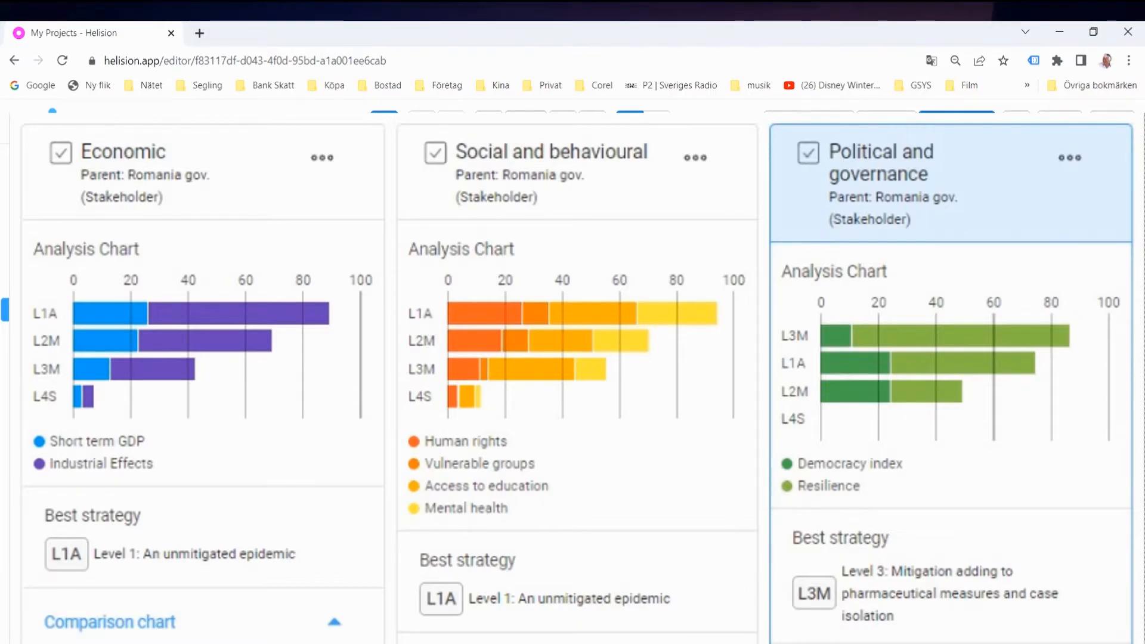
# Step: Review the analysis charts, best strategies, comparison charts and conclusions of the four criteria
pyautogui.hotkey('ctrl', '-')
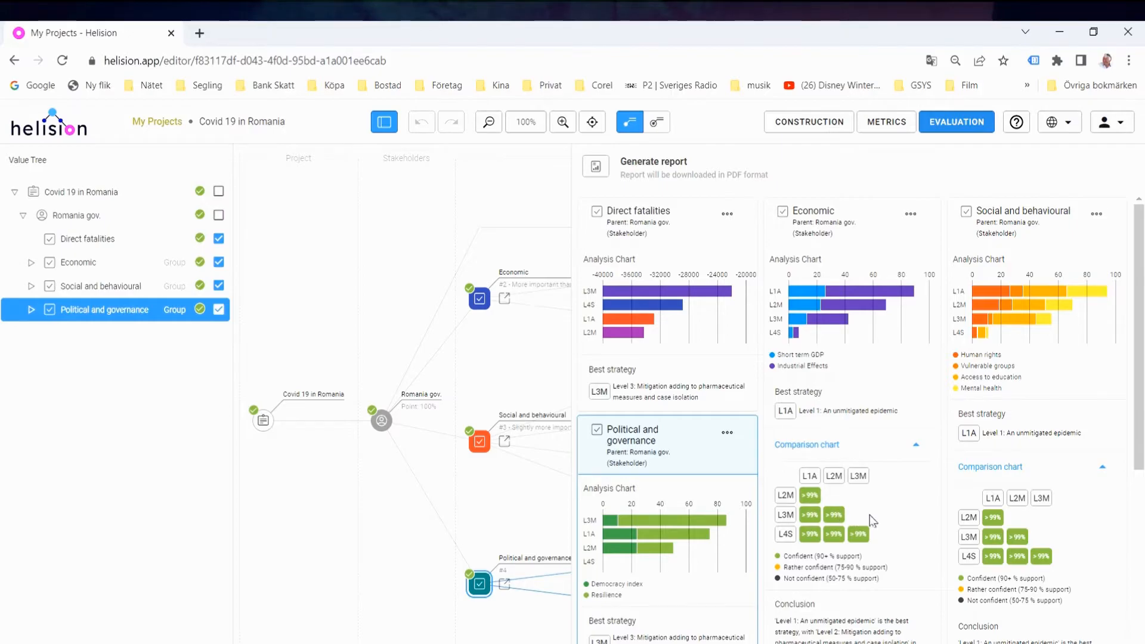
pyautogui.scroll(-5, 871, 519)
pyautogui.scroll(3, 871, 517)
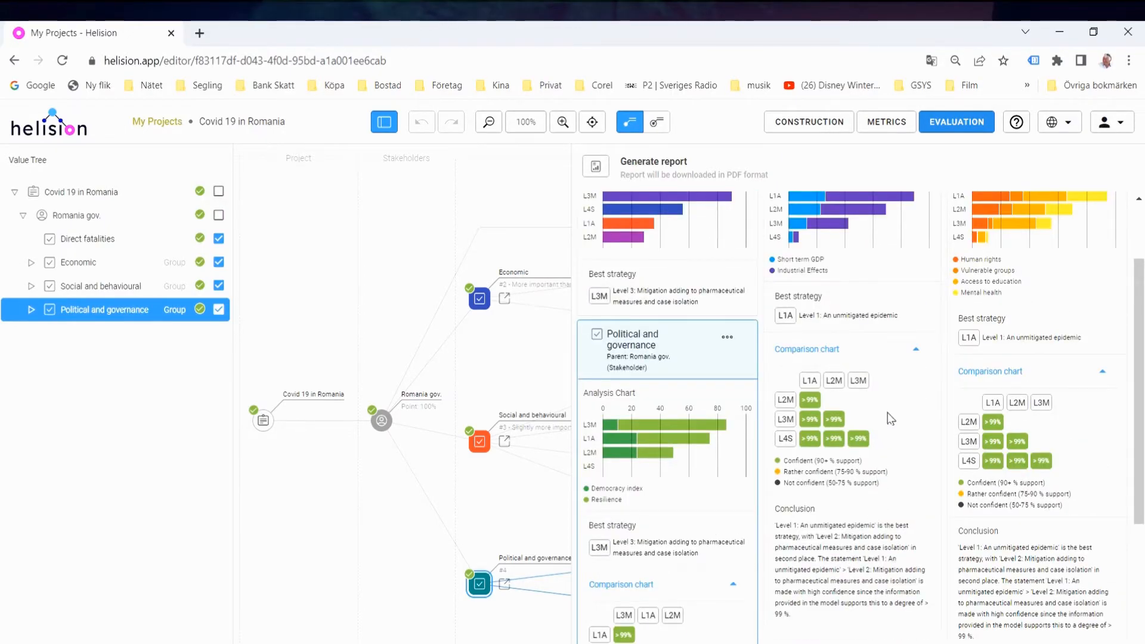
pyautogui.scroll(2, 891, 411)
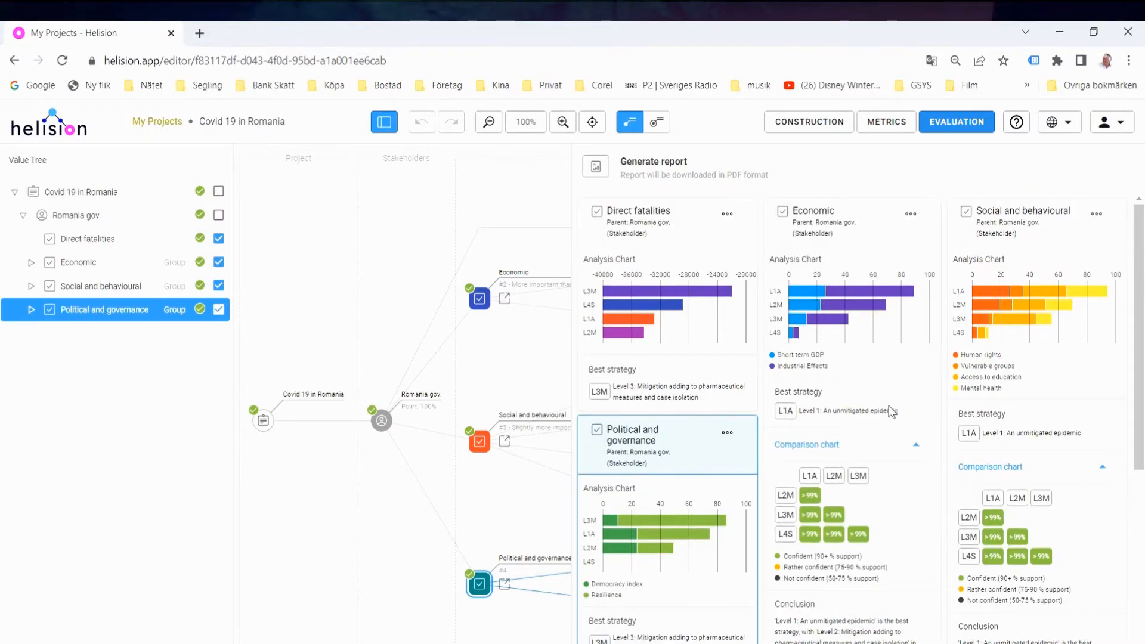
pyautogui.scroll(-4, 817, 316)
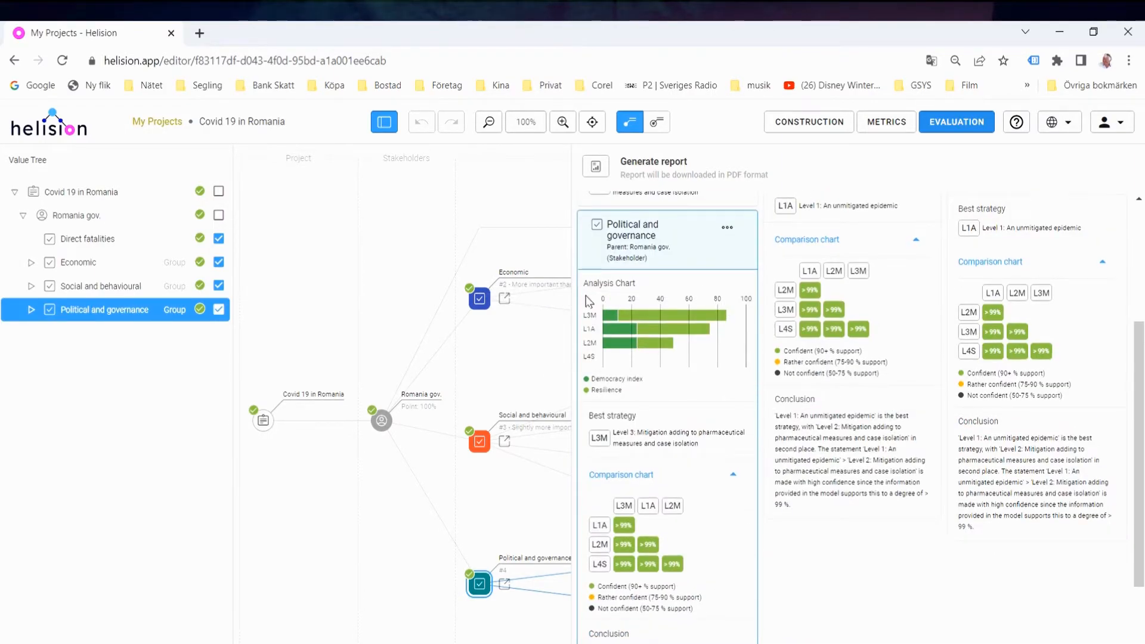
pyautogui.scroll(4, 800, 332)
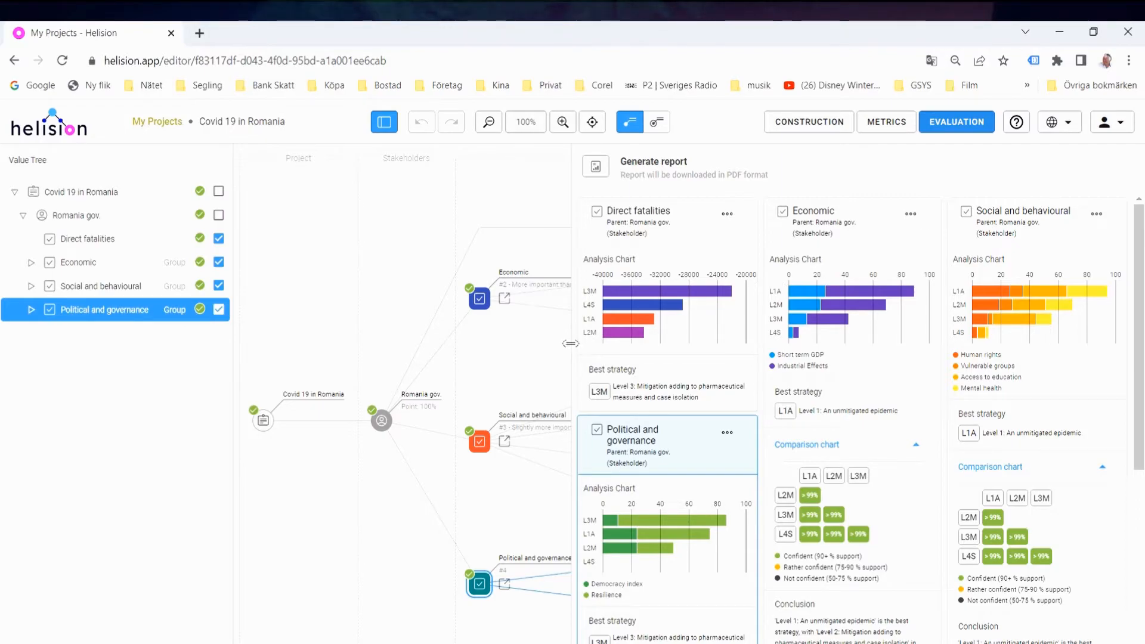
# Step: Narrow the evaluation results pane and deselect all four criteria from the evaluation
pyautogui.moveTo(571, 343); pyautogui.dragTo(834, 322)
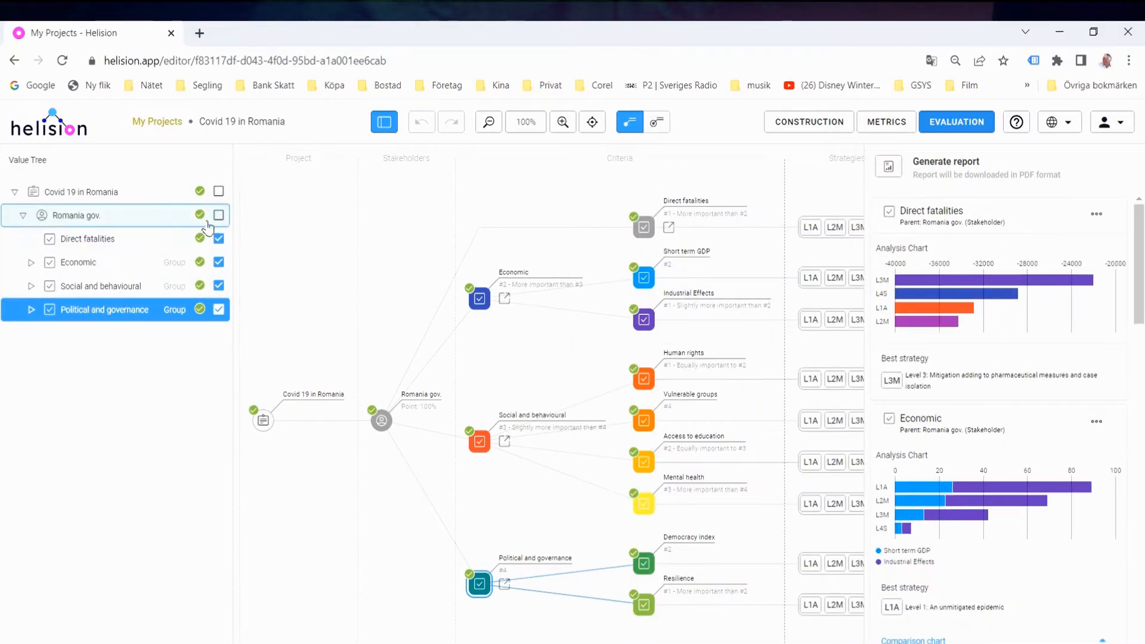
pyautogui.click(218, 238)
pyautogui.click(218, 262)
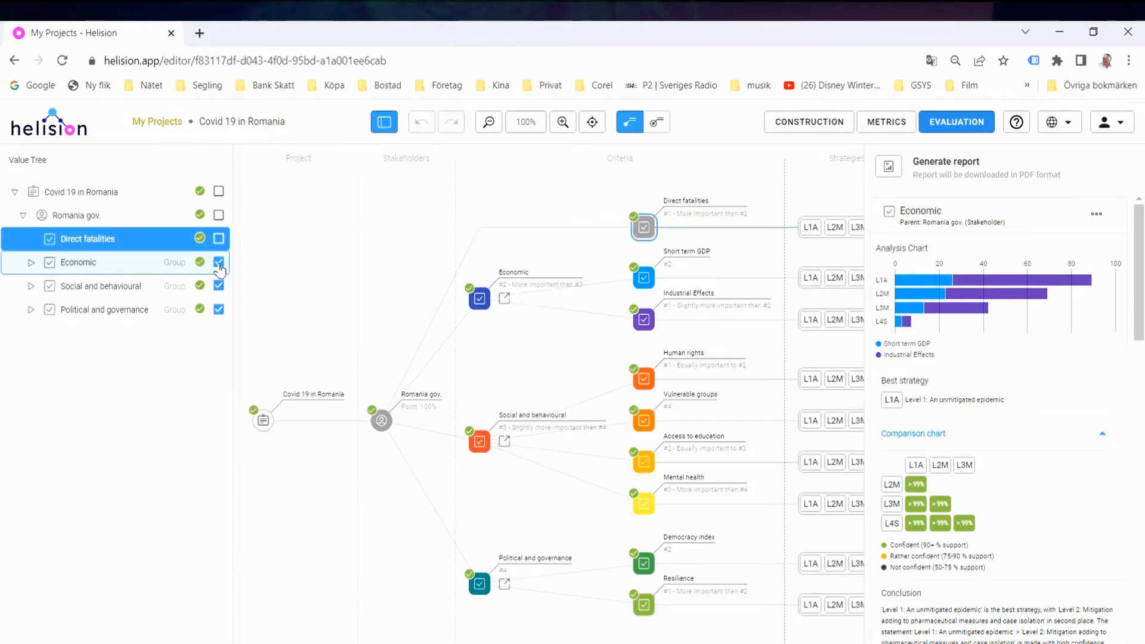
pyautogui.click(218, 285)
pyautogui.click(219, 309)
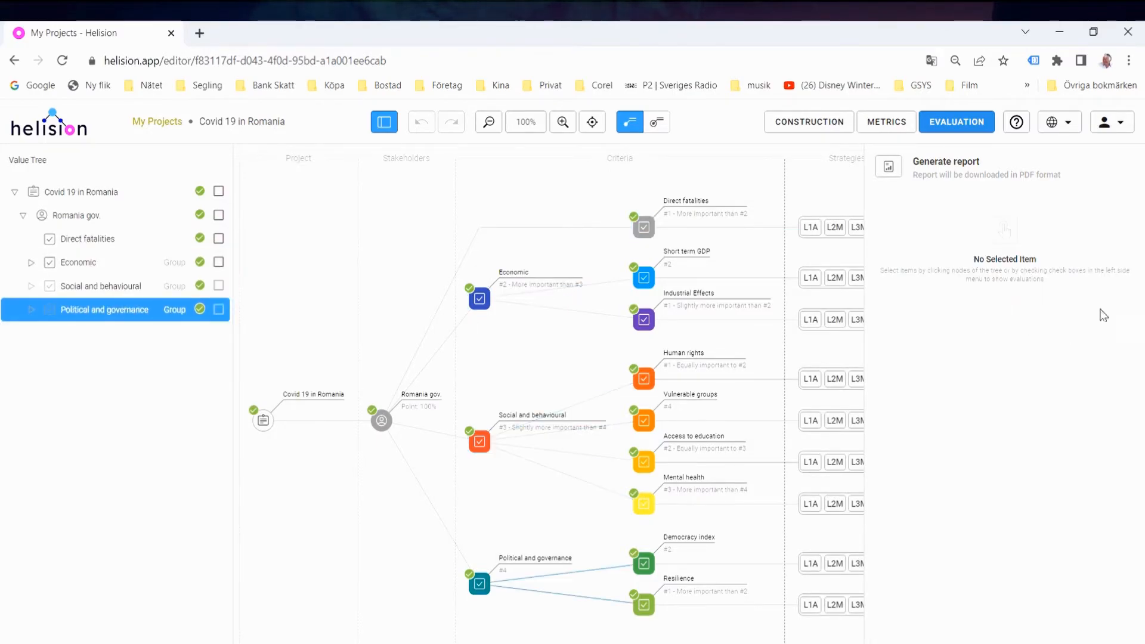
# Step: Select Romania gov. for evaluation again and generate the PDF evaluation report
pyautogui.click(219, 215)
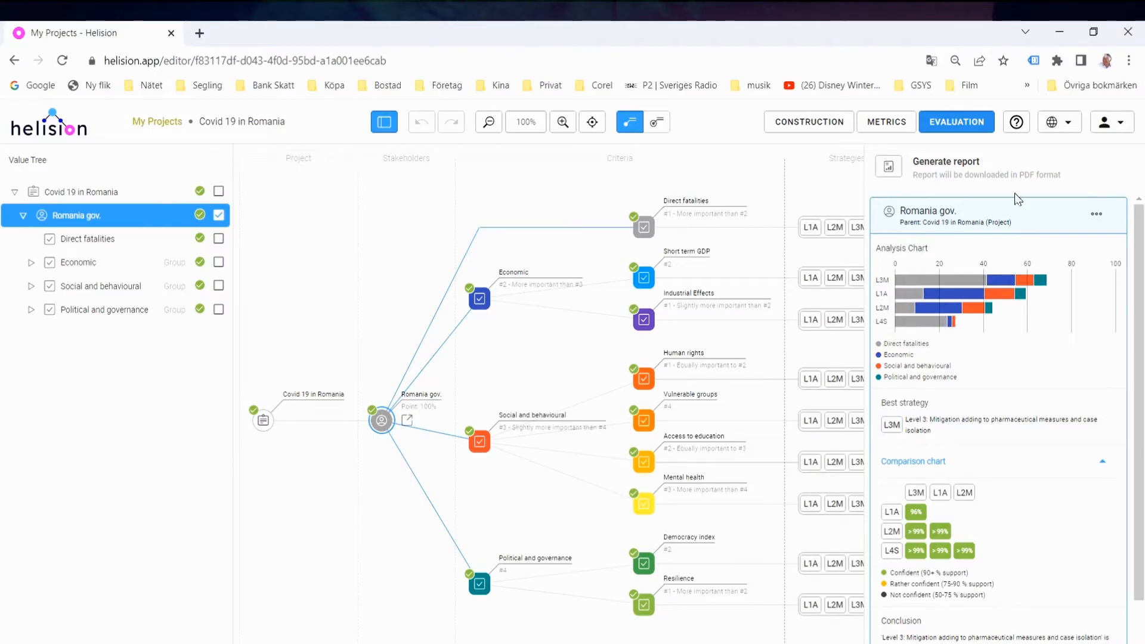
pyautogui.click(888, 167)
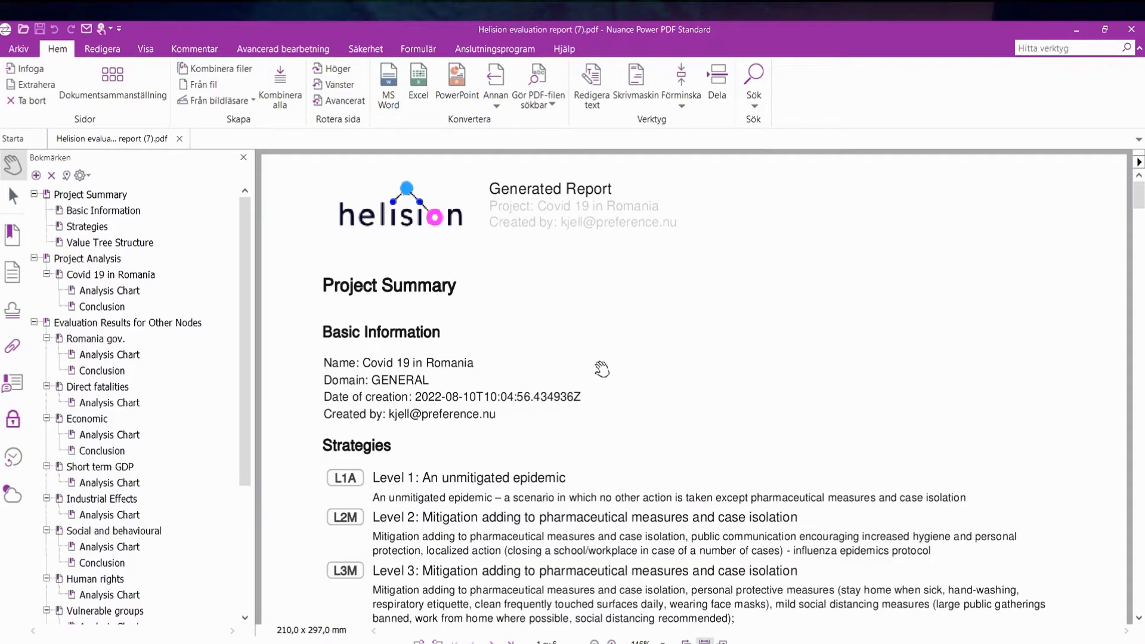
# Step: Read through the generated PDF report from the project summary to the last criterion's analysis chart, and close it
pyautogui.scroll(-5, 602, 369)
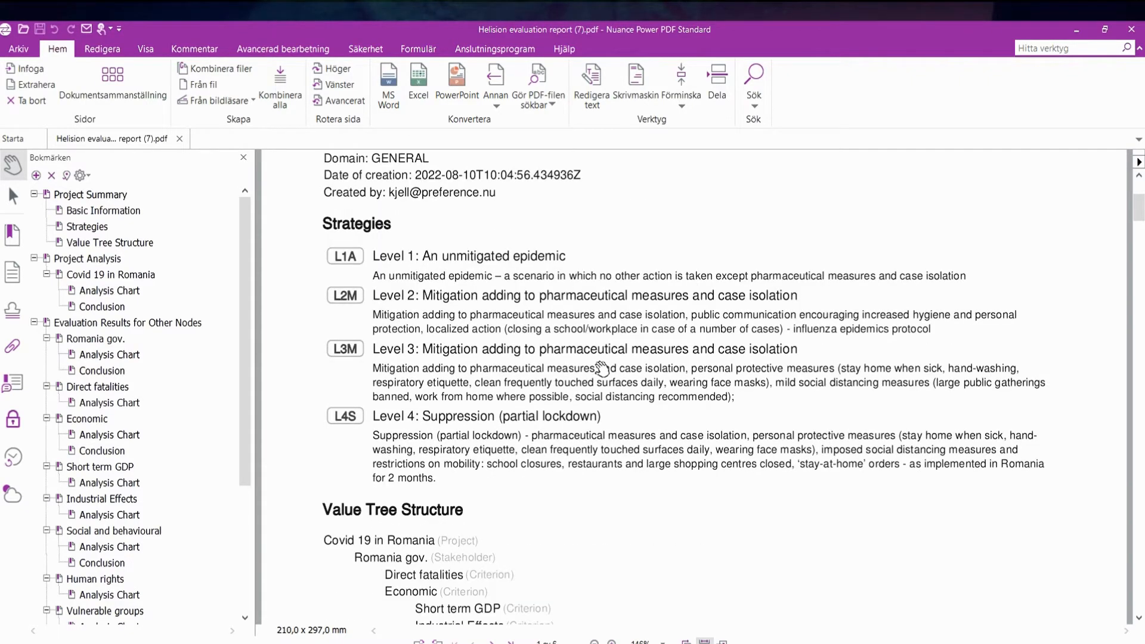
pyautogui.scroll(-5, 602, 369)
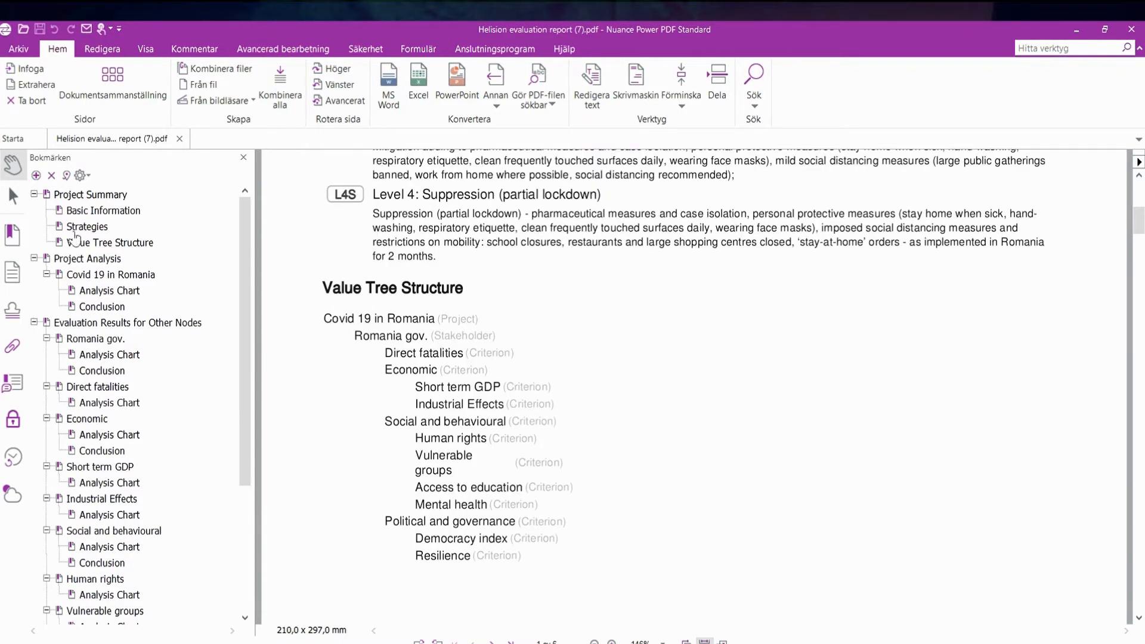
pyautogui.scroll(-15, 575, 412)
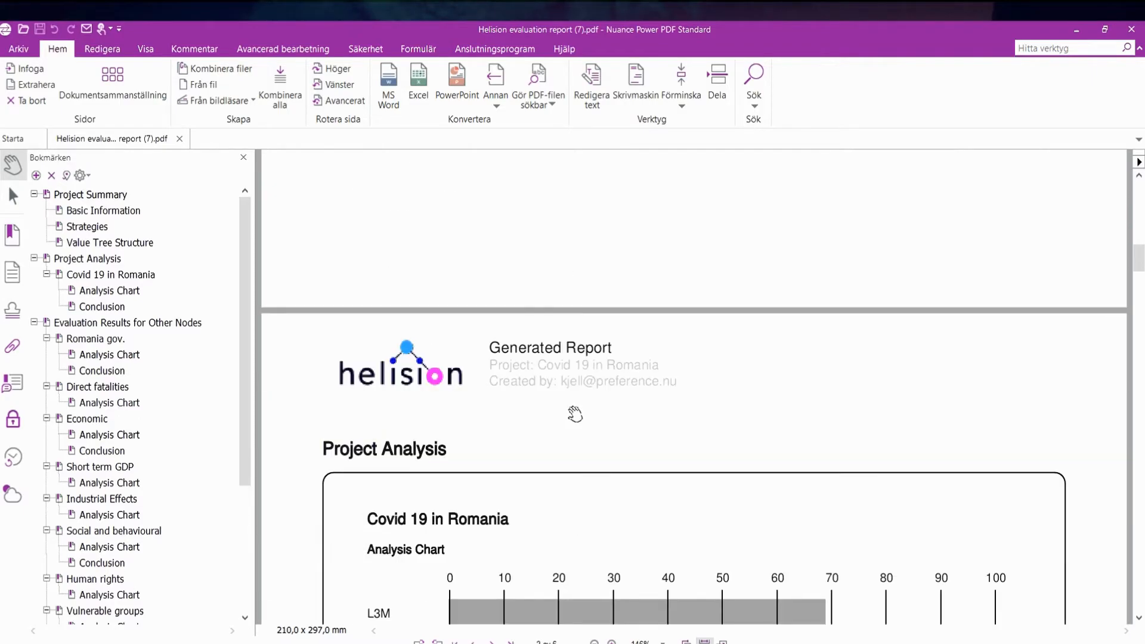
pyautogui.scroll(20, 575, 411)
pyautogui.scroll(-18, 575, 411)
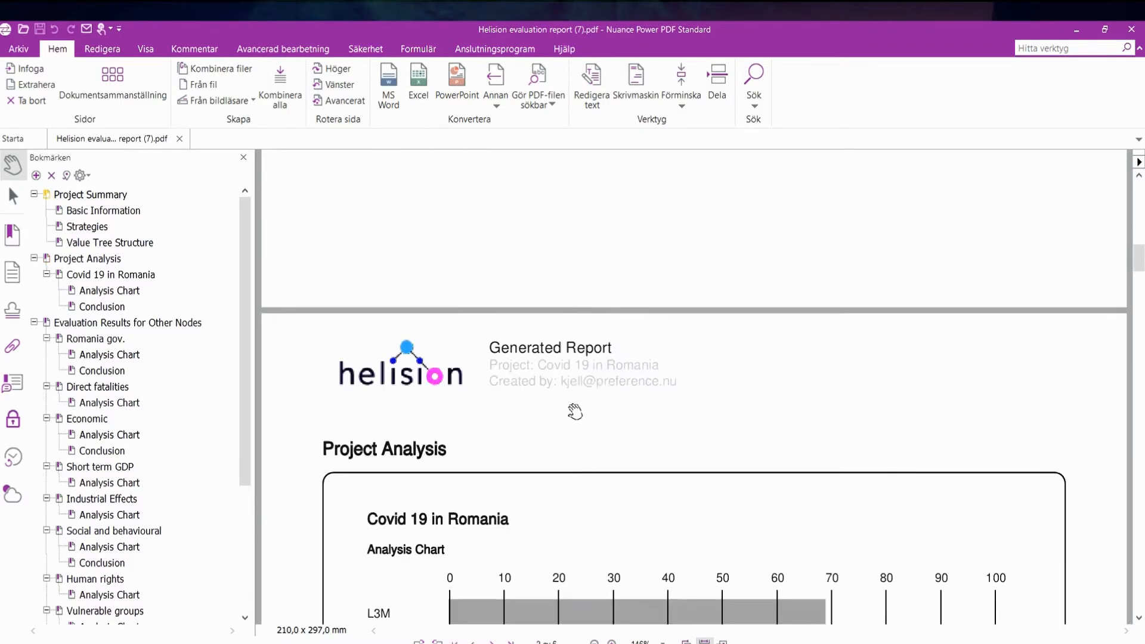
pyautogui.scroll(-20, 708, 315)
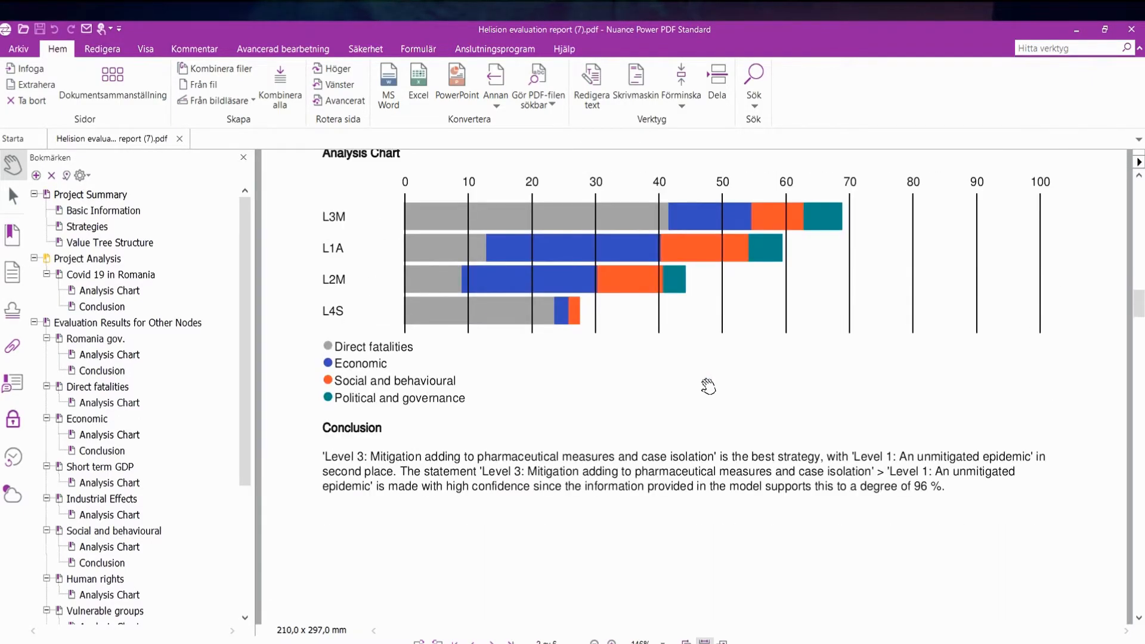
pyautogui.scroll(-20, 708, 387)
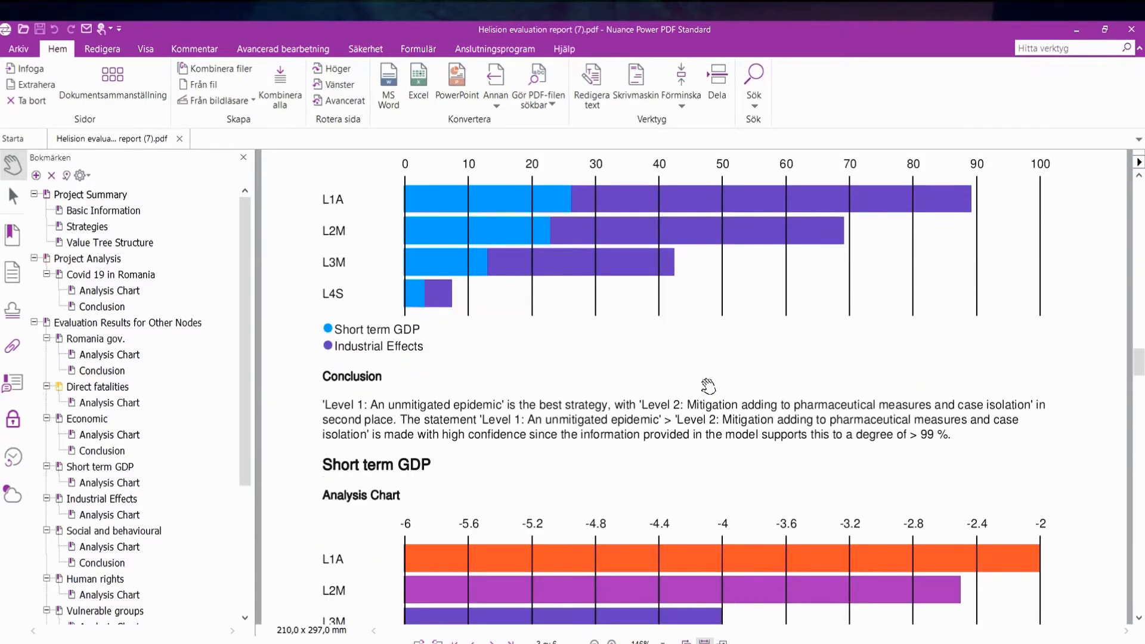
pyautogui.scroll(-20, 709, 386)
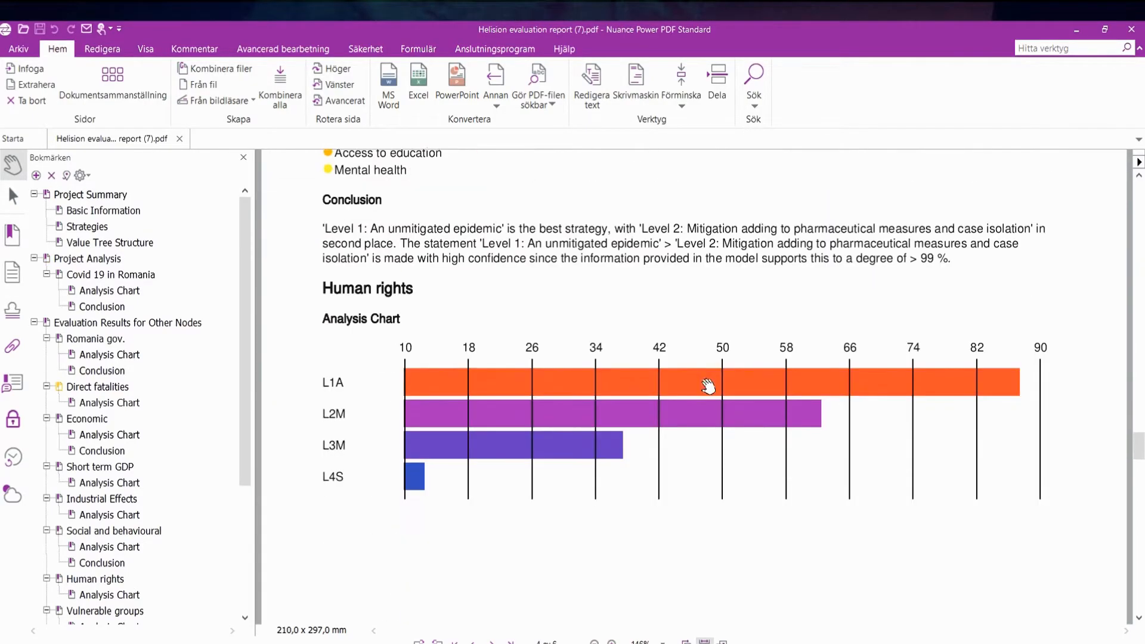
pyautogui.scroll(-5, 709, 387)
pyautogui.scroll(-20, 709, 386)
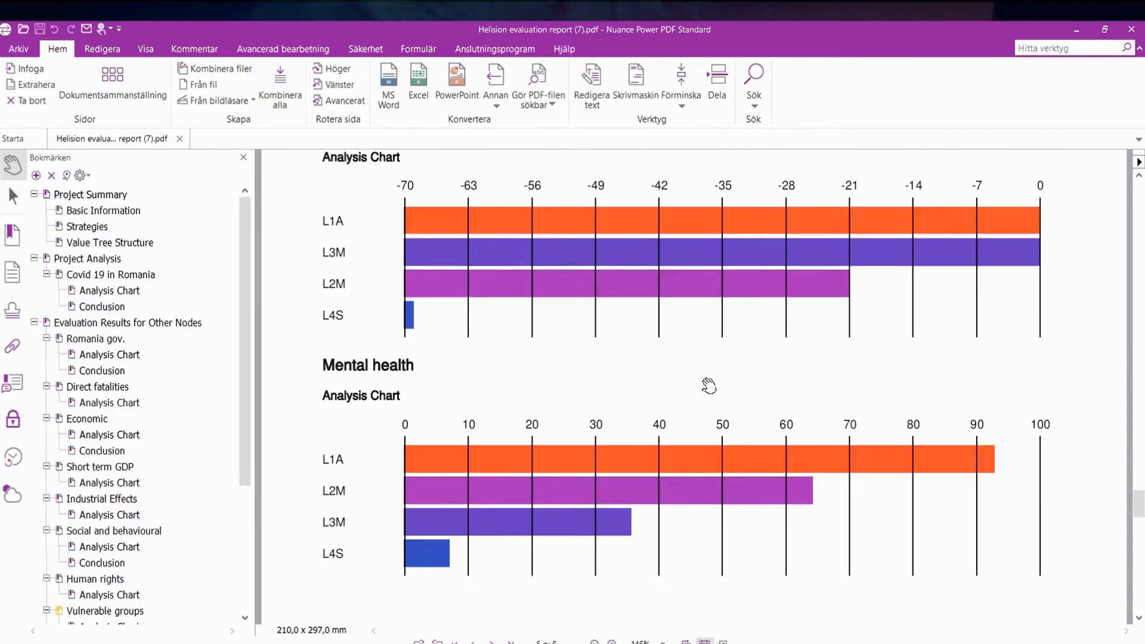
pyautogui.scroll(-15, 709, 386)
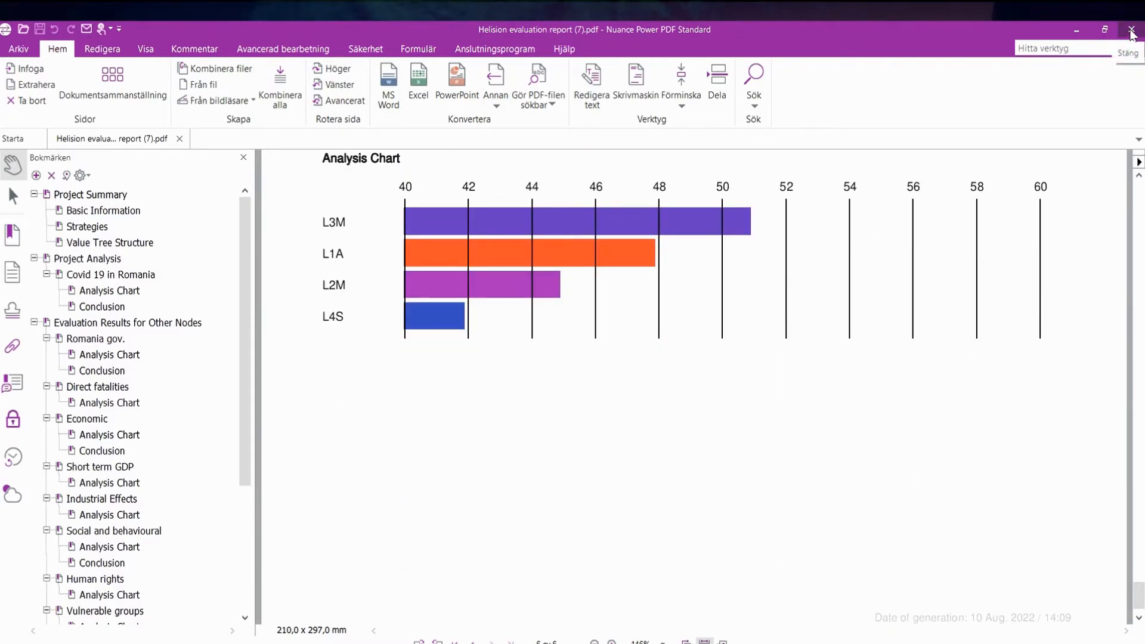
pyautogui.click(1131, 31)
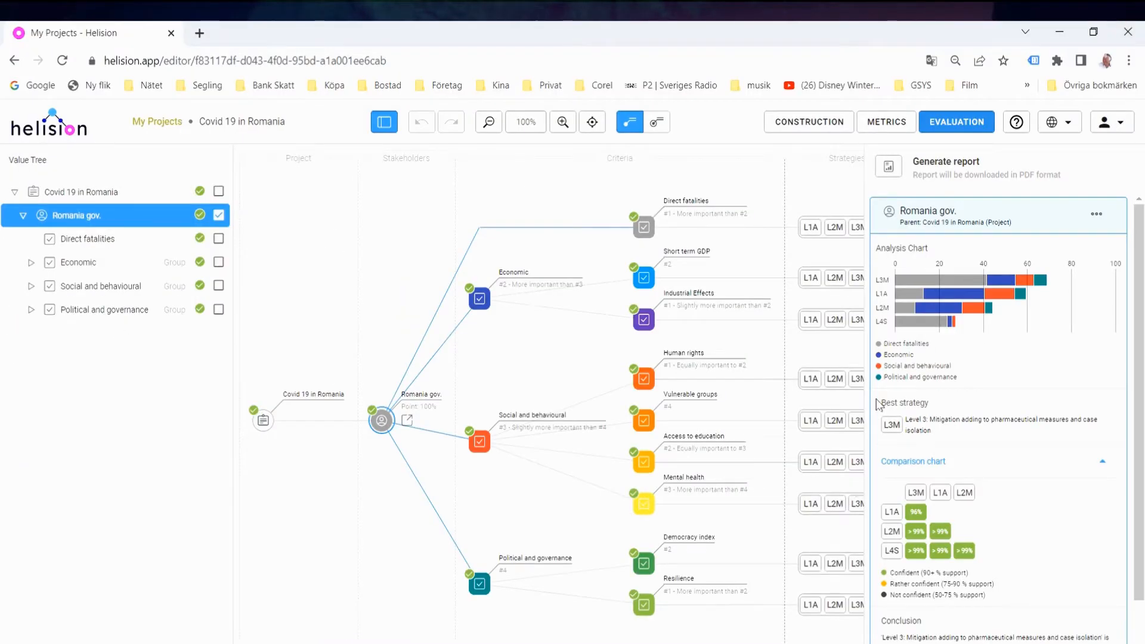